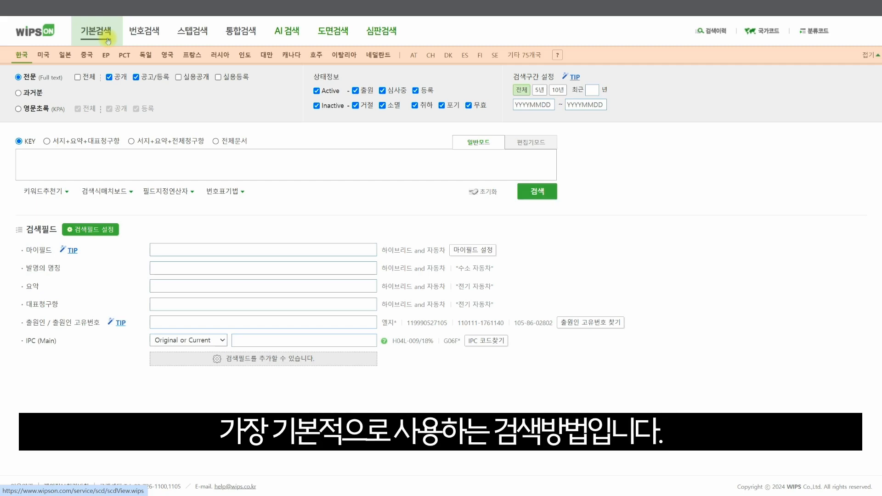
View the 번호검색, 스텝검색, 통합검색, AI 검색, 도면검색 and 심판검색 search pages in turn
click(158, 41)
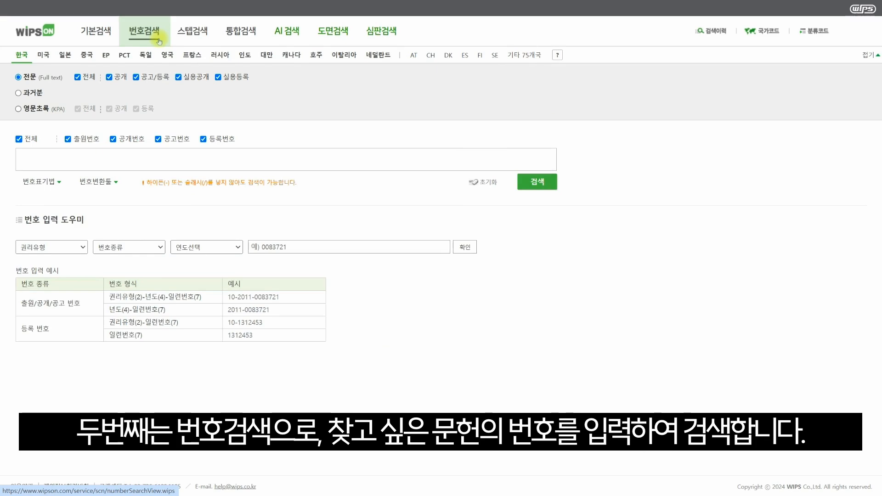
click(205, 40)
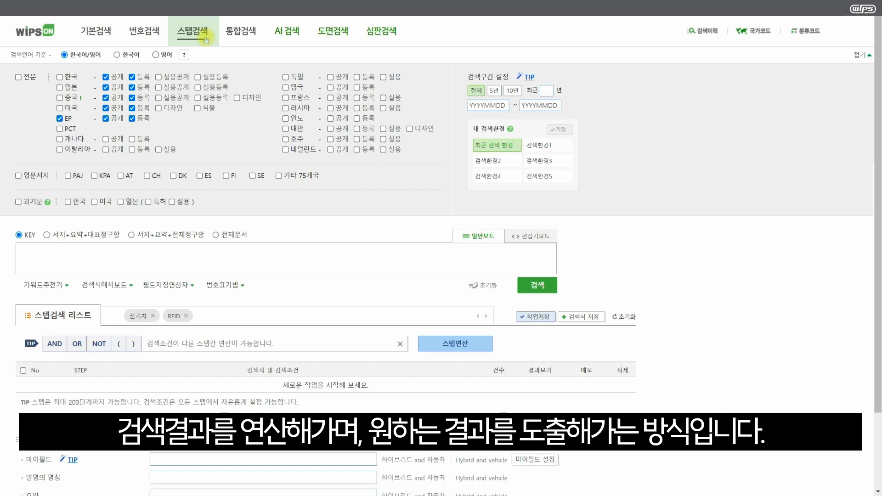
click(247, 39)
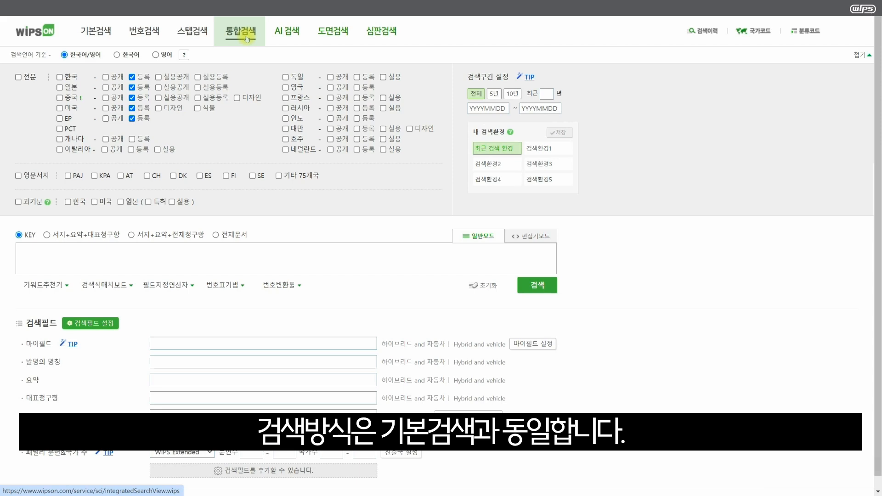
click(298, 39)
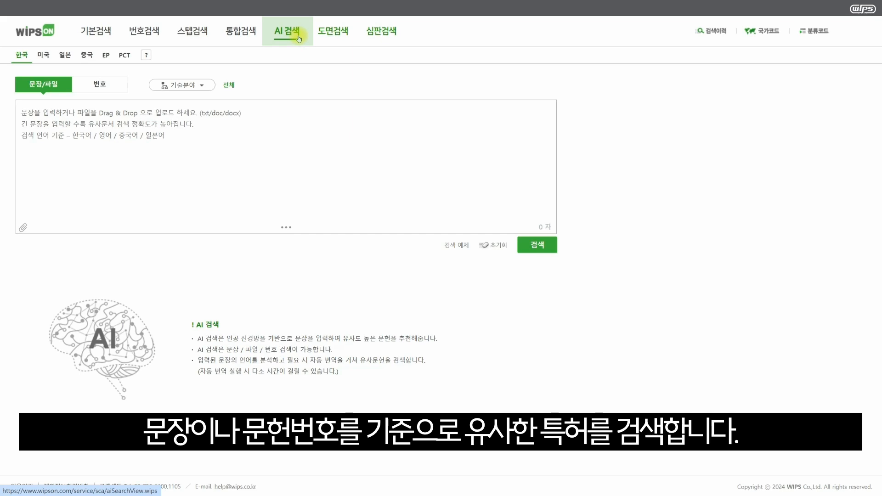
click(345, 34)
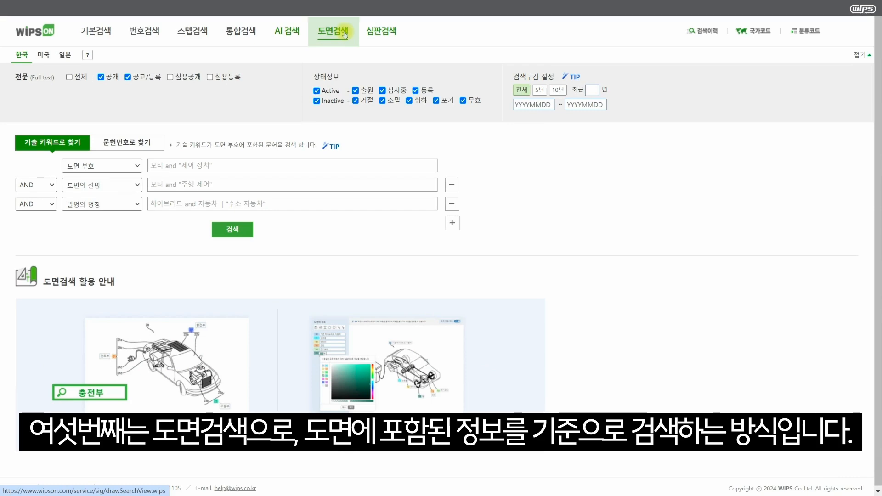
click(387, 34)
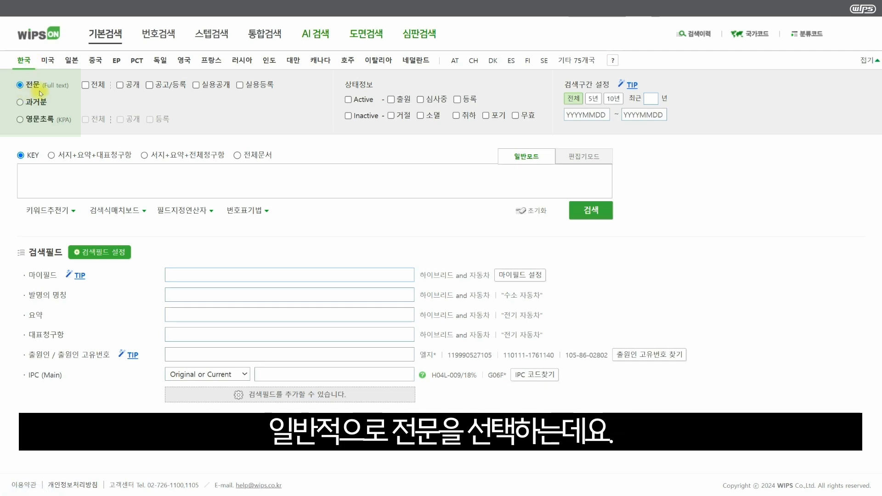
View the Korean search options for 과거분 and 영문초록, and return to 전문 (Full text)
click(20, 102)
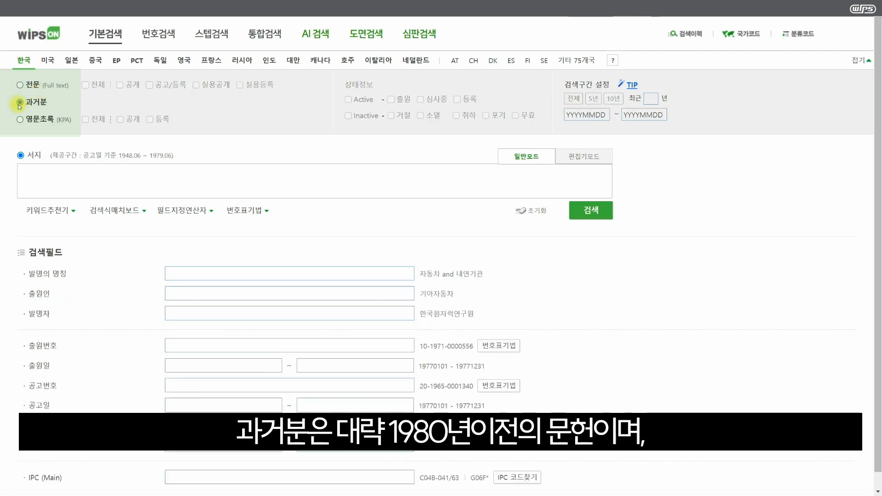
click(20, 120)
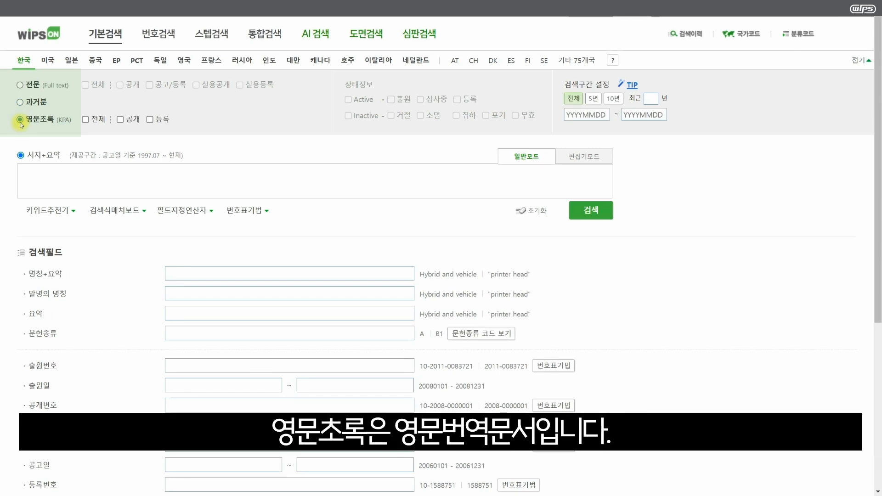
click(20, 85)
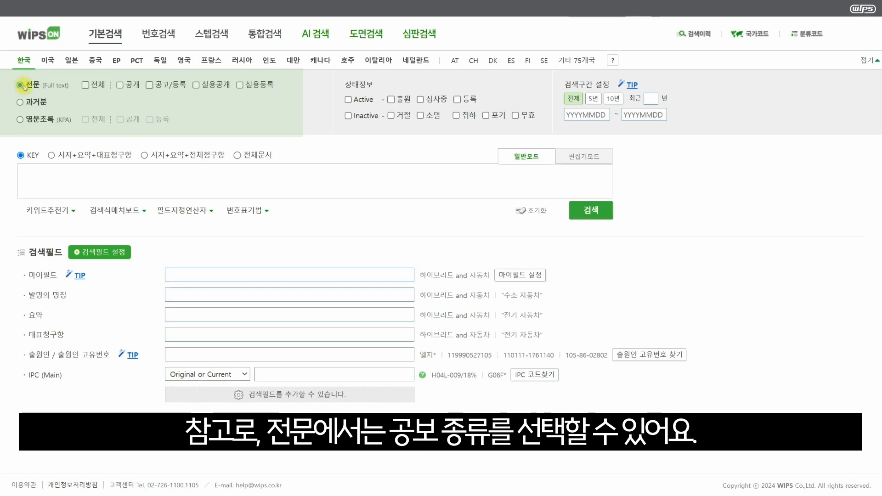
Limit the full-text document types to 공개 and 공고/등록, and include all Active and Inactive statuses
click(86, 86)
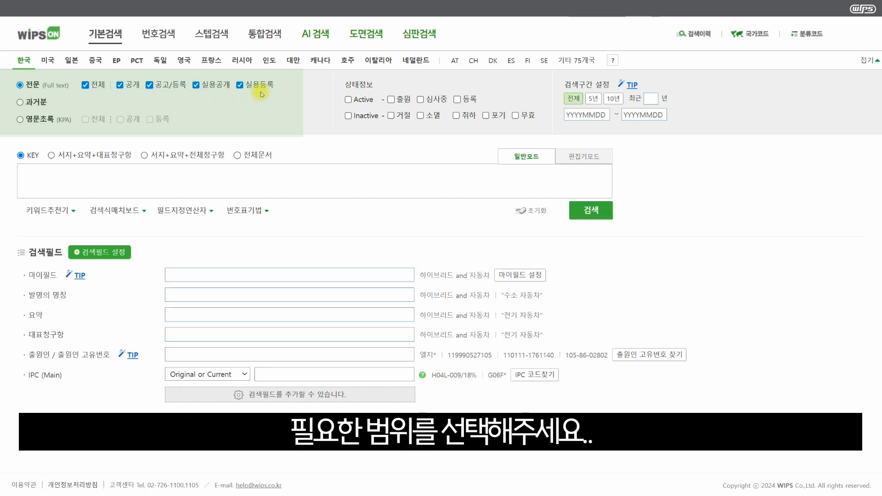
click(85, 85)
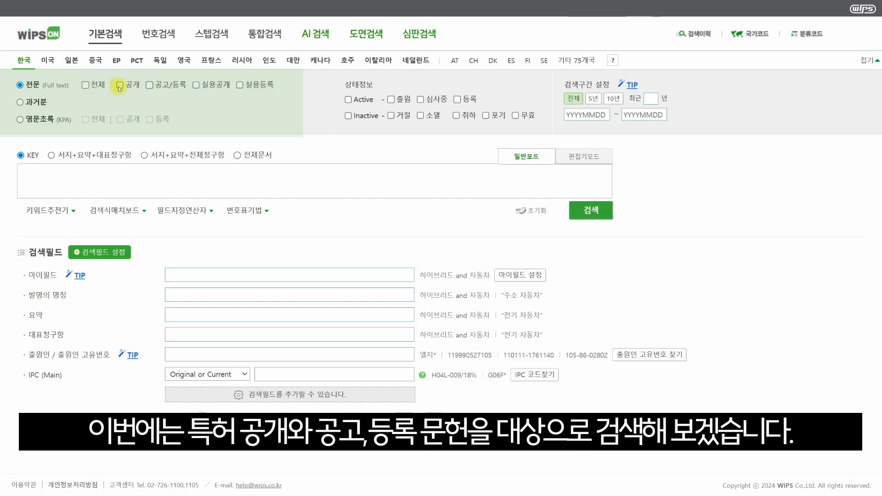
click(120, 85)
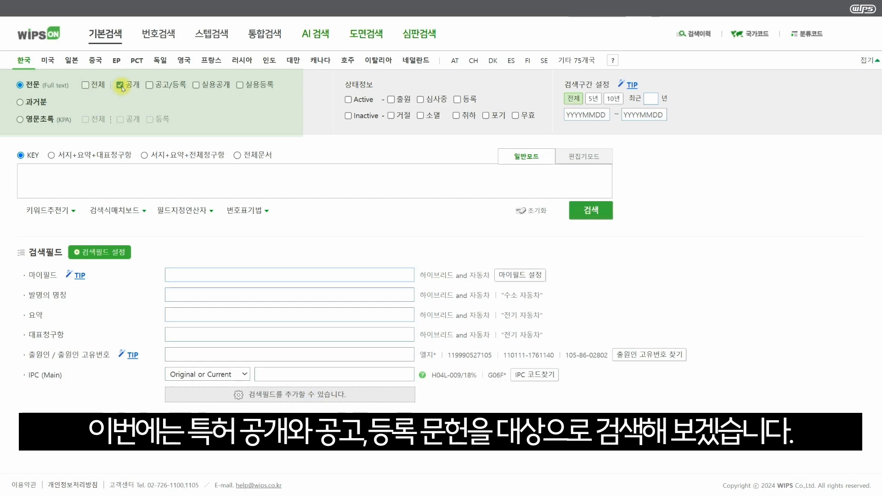
click(149, 85)
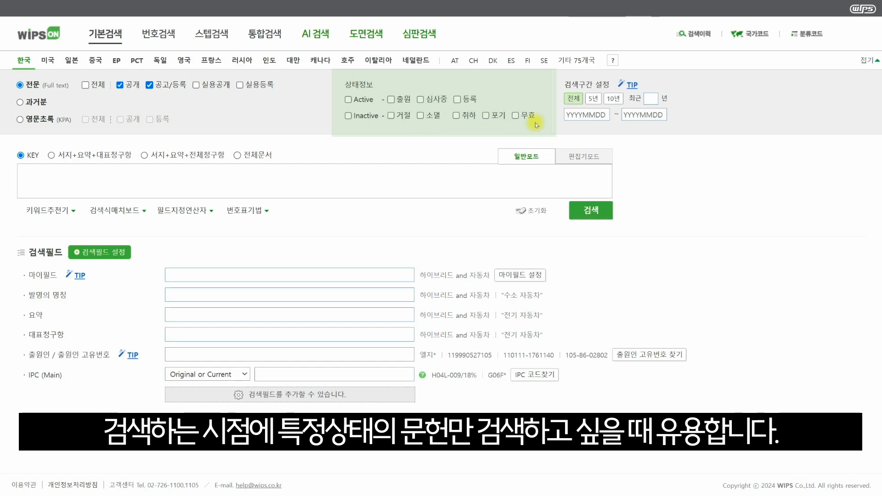
click(348, 100)
click(348, 115)
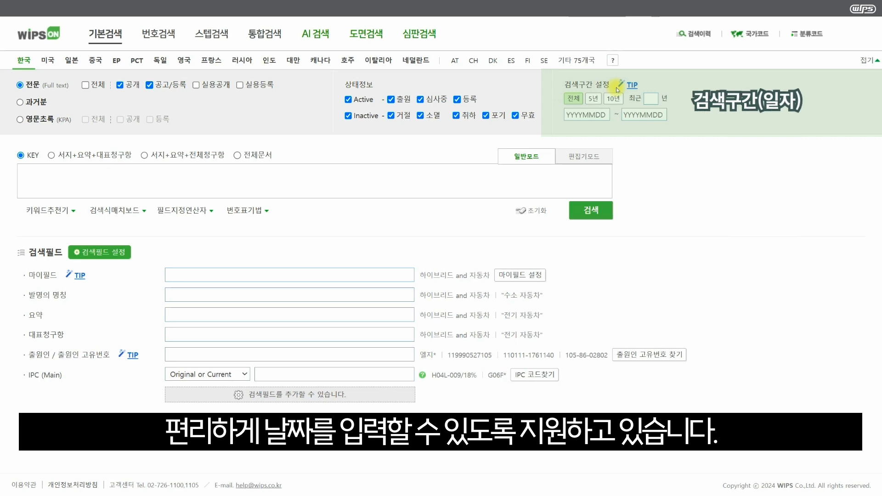
Try the 5-year and 10-year search periods, and set the period to the most recent 2 years
click(591, 101)
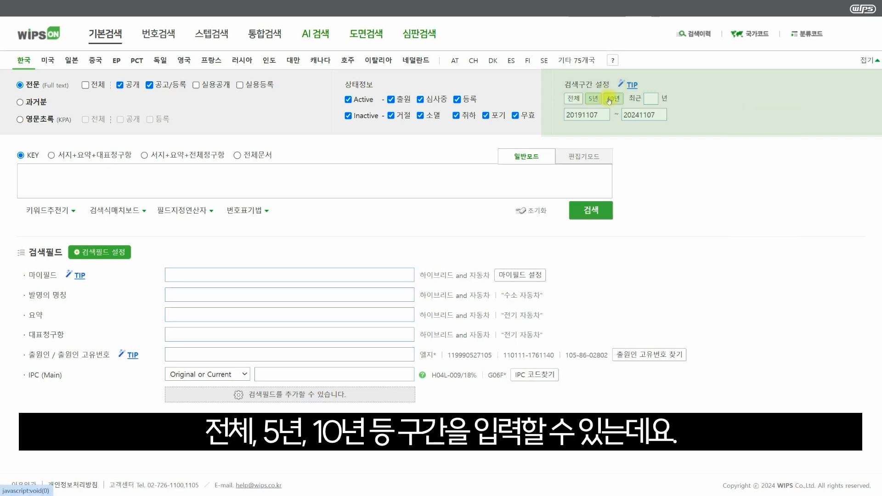
click(609, 100)
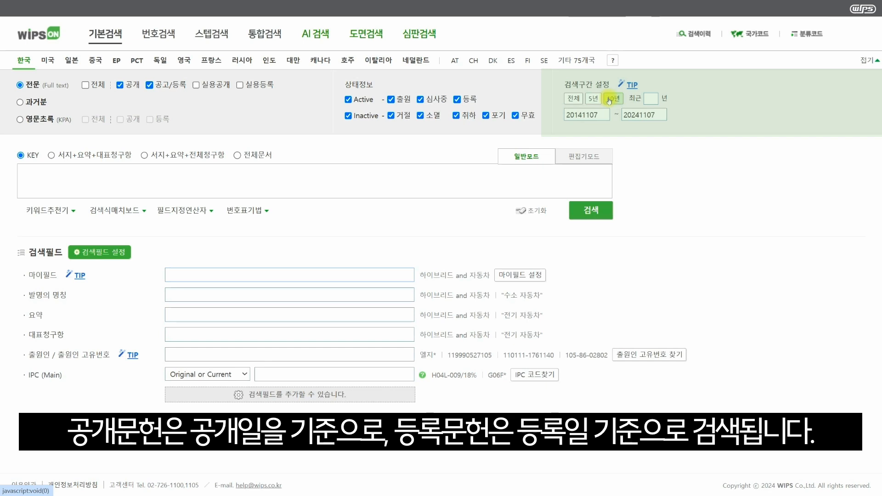
click(647, 98)
text(2)
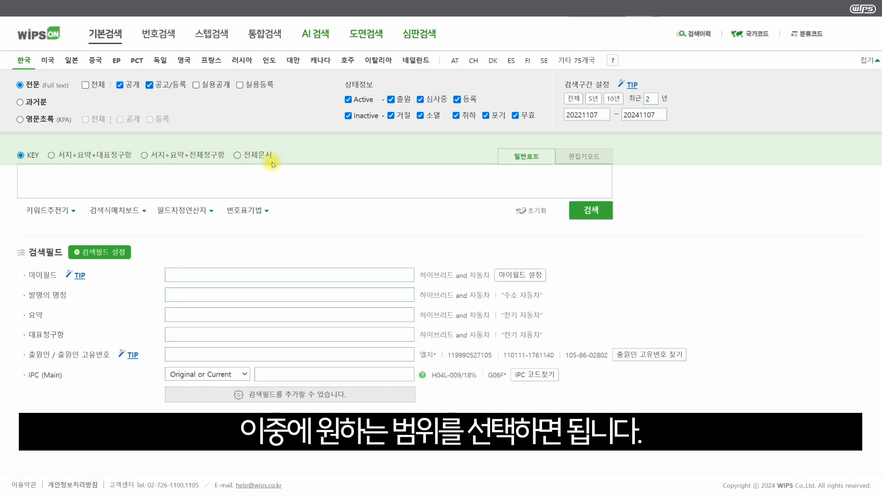
Try the 서지+요약+대표청구항, 서지+요약+전체청구항 and 전체문서 search scopes, and return the scope to KEY
click(51, 157)
click(143, 156)
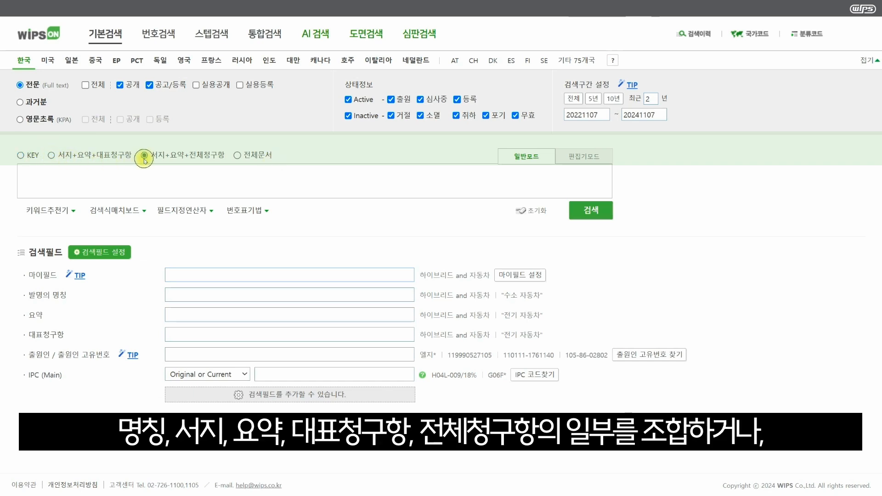
click(238, 156)
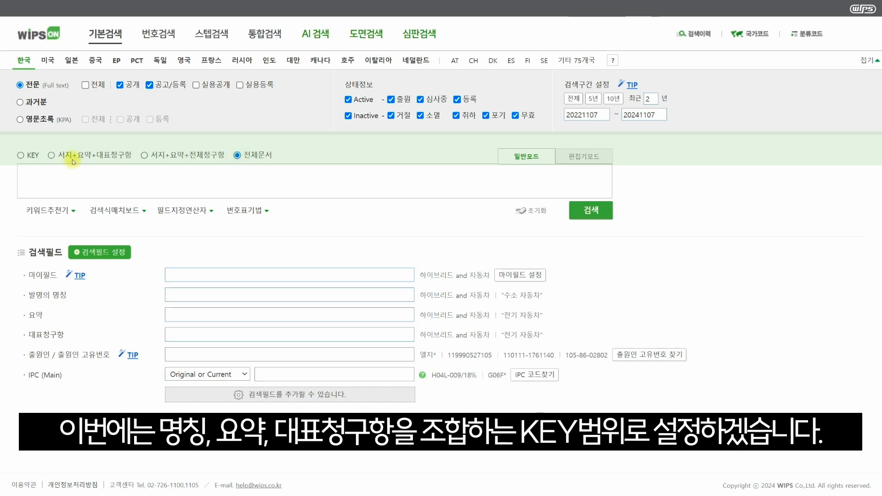
click(21, 156)
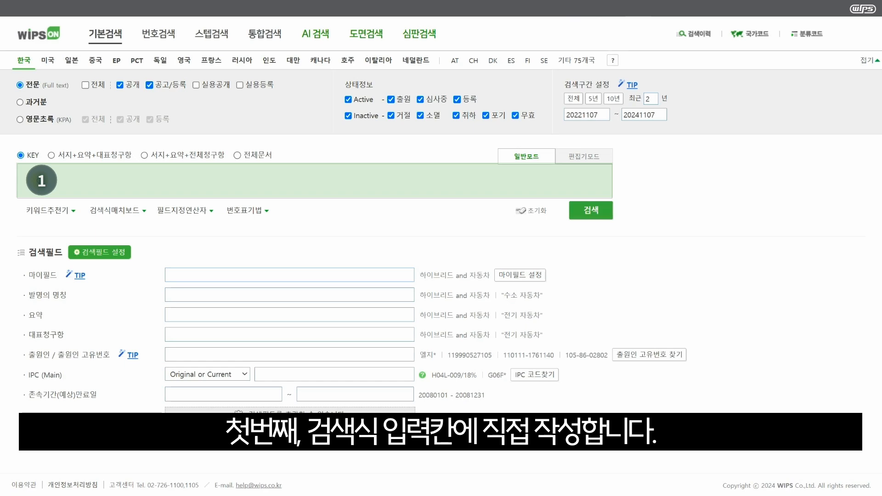
Search patents with the query "하이브리드 and 자동차" and look through the results
text(하이브리드 and 자동차)
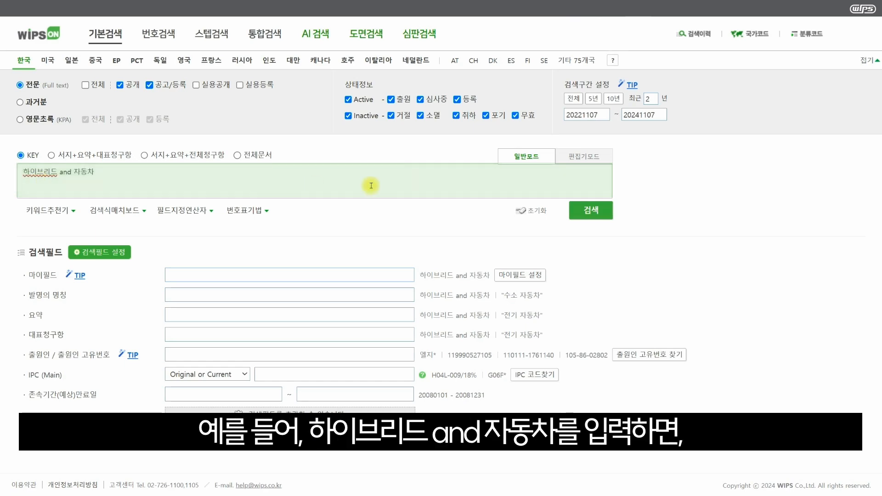
click(597, 212)
scroll(630, 306, down, 5)
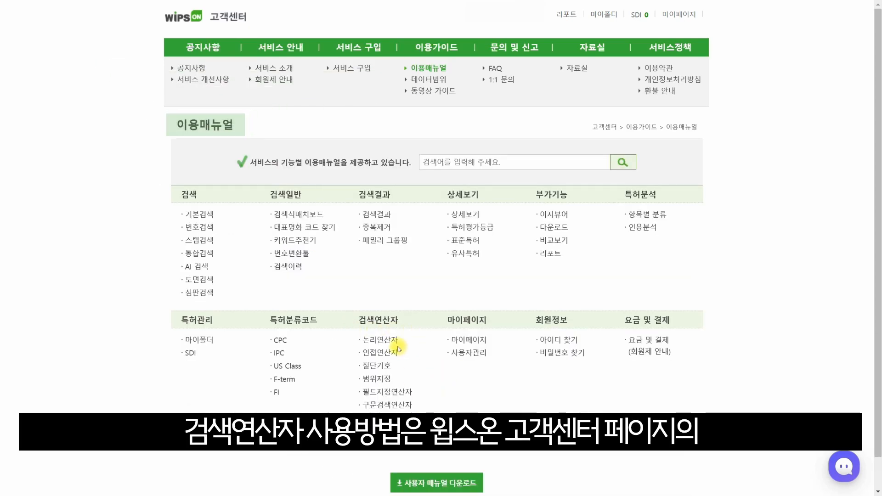
Open the 논리연산자 guide in the customer center's user manual
click(386, 340)
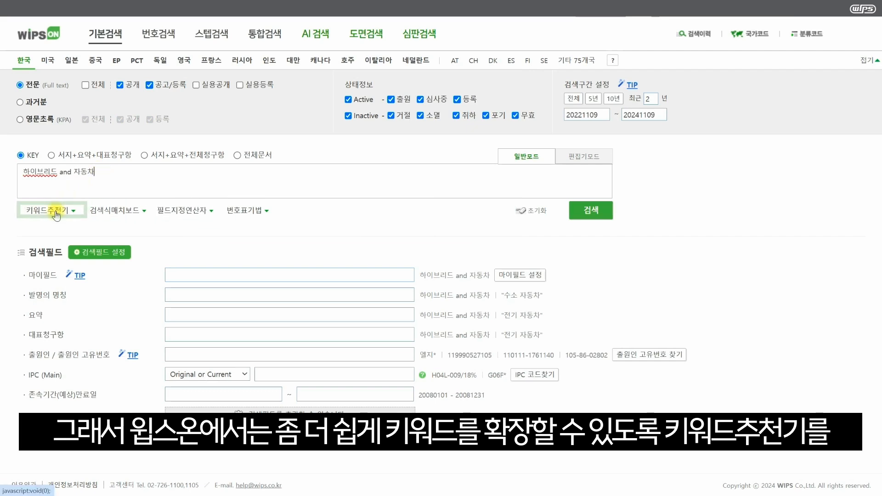
Look up recommended keywords for 자동차 and add 차량 and 승용차 to the search query
click(55, 212)
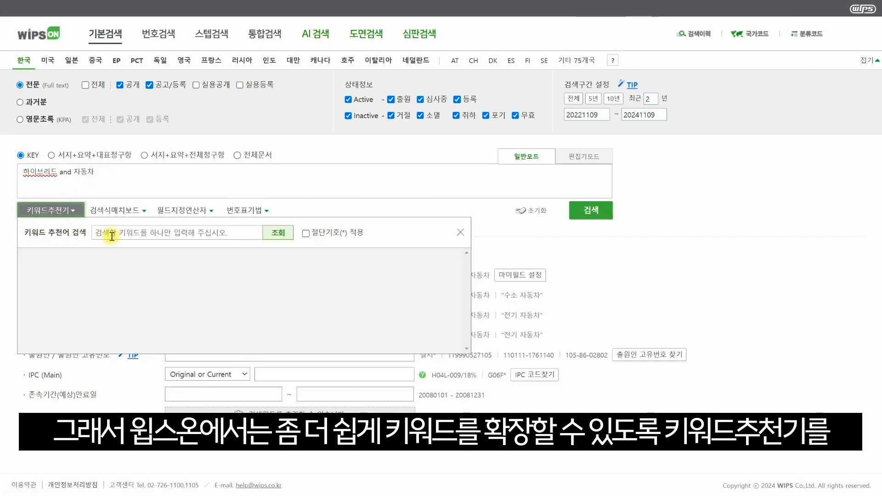
click(143, 232)
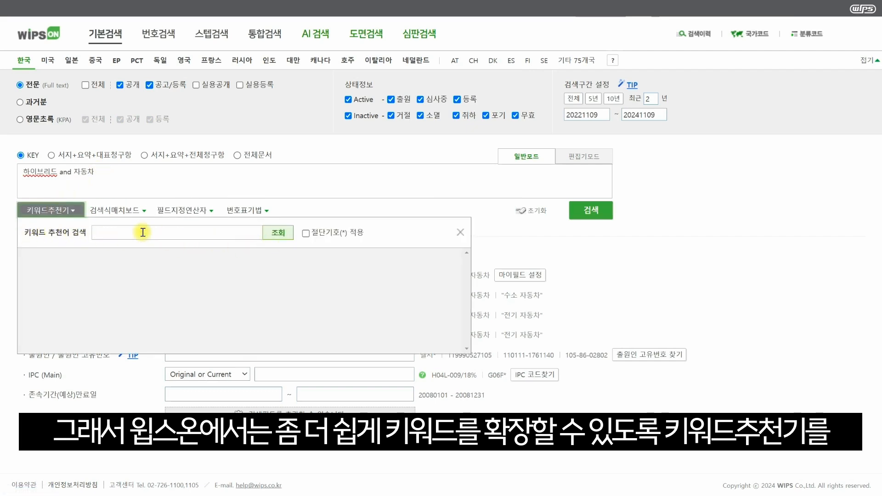
text(자동차)
key(Return)
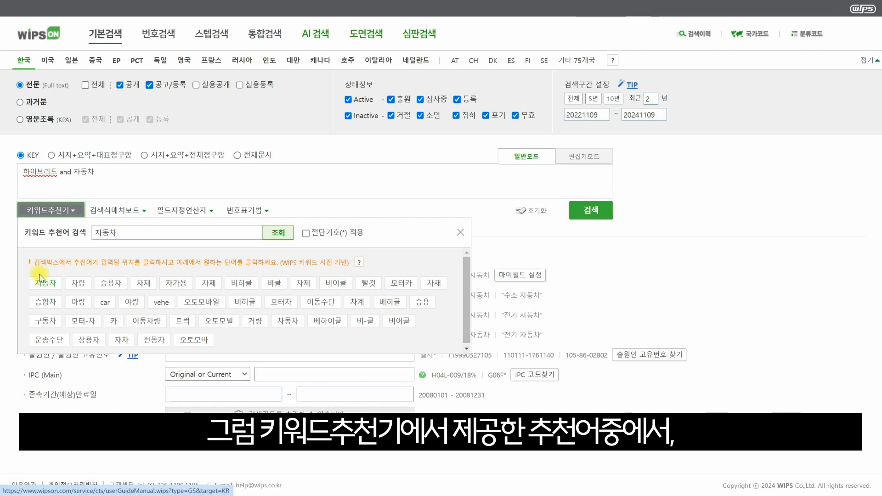
click(78, 283)
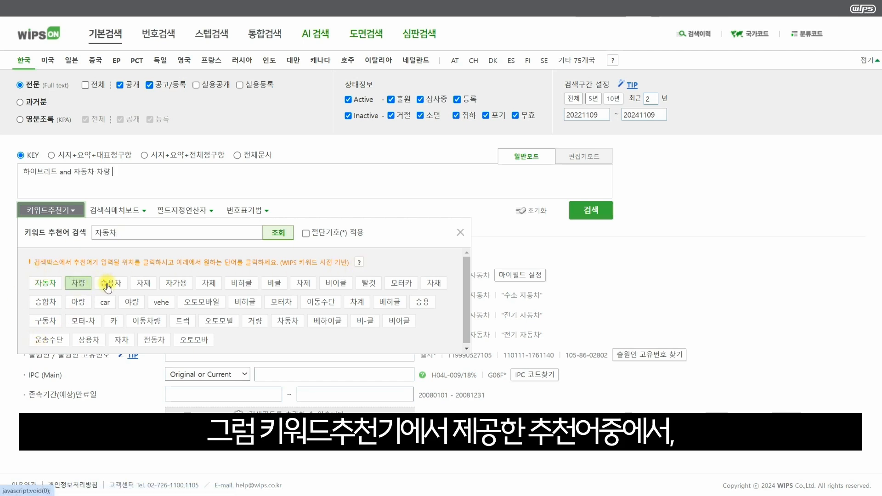
click(110, 283)
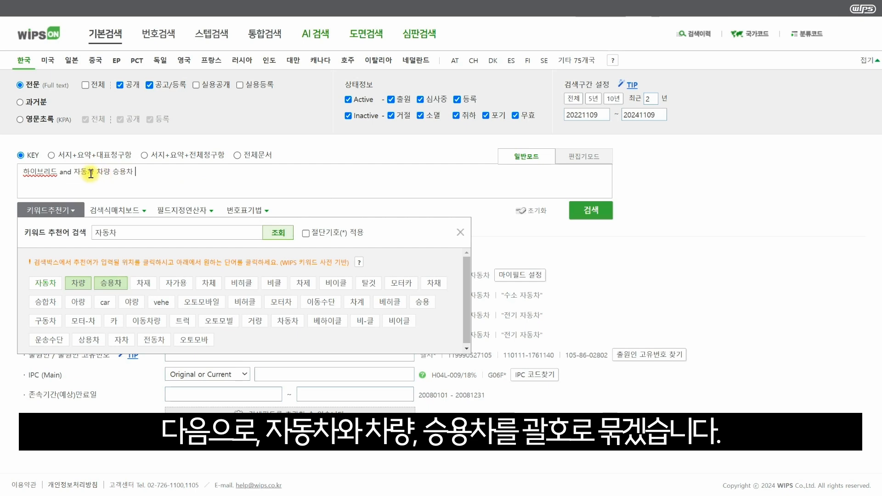
Group the three vehicle terms in parentheses as "하이브리드 and (자동차 차량 승용차)" and run the search
click(74, 172)
text(()
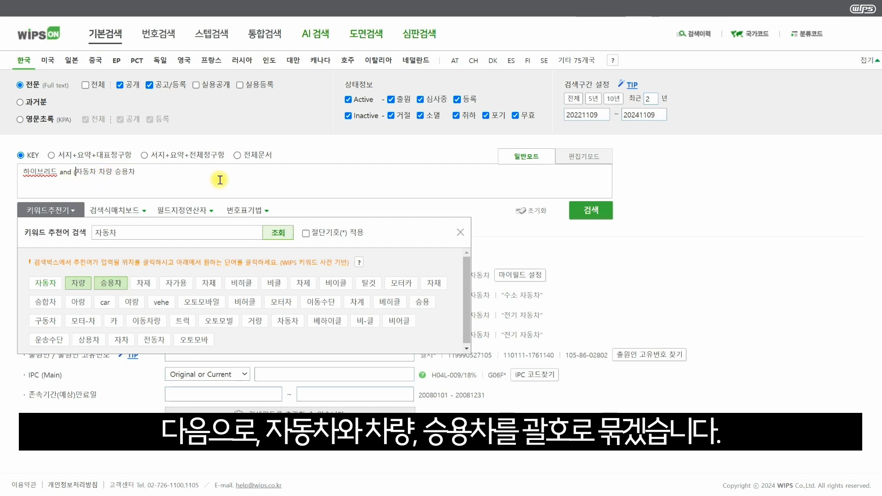
key(Right)
key(Right)
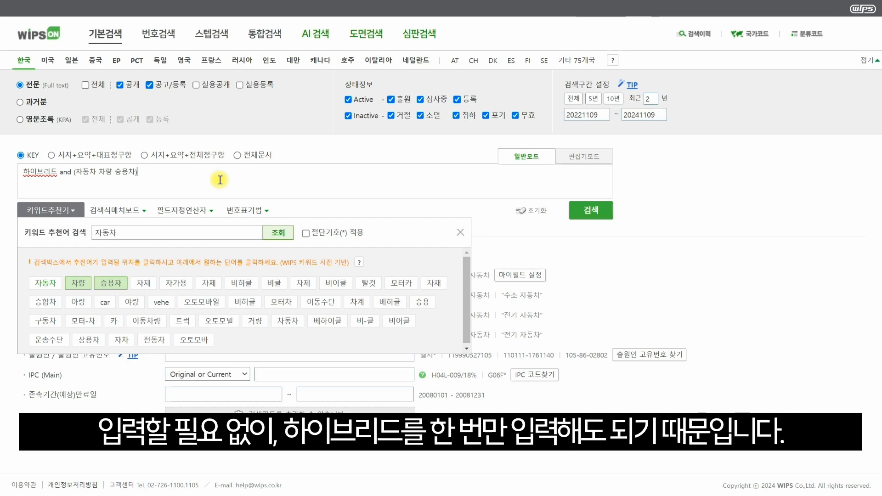
click(598, 213)
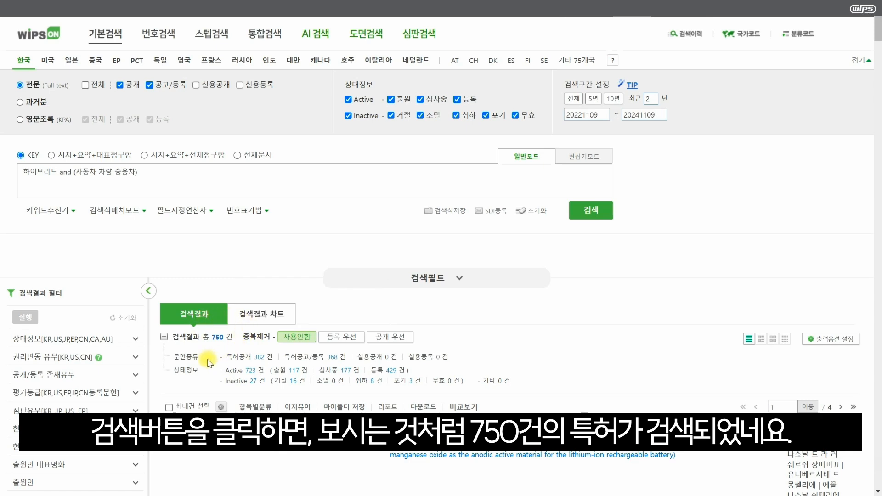
Remove the parentheses around the vehicle terms and rerun the search as "하이브리드 and 자동차 차량 승용차"
click(77, 171)
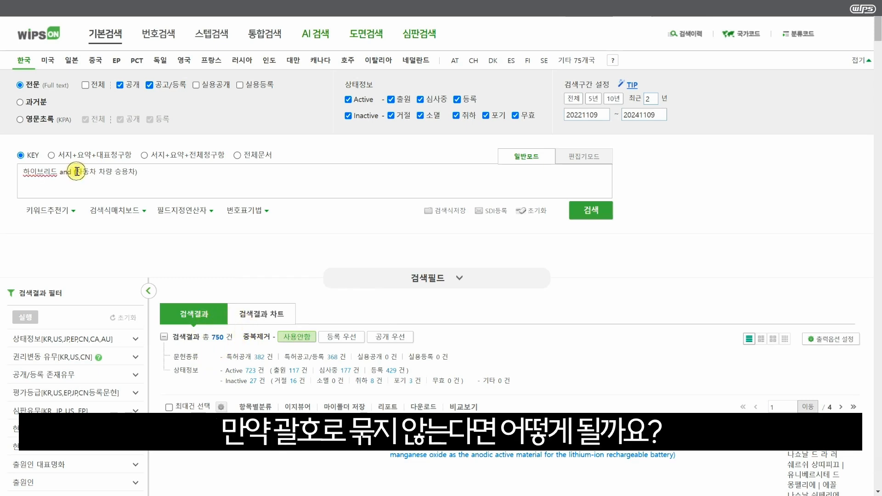
key(BackSpace)
key(Right)
key(Right)
key(Right)
key(Right)
key(Right)
key(Right)
key(Right)
key(Right)
key(Right)
key(Right)
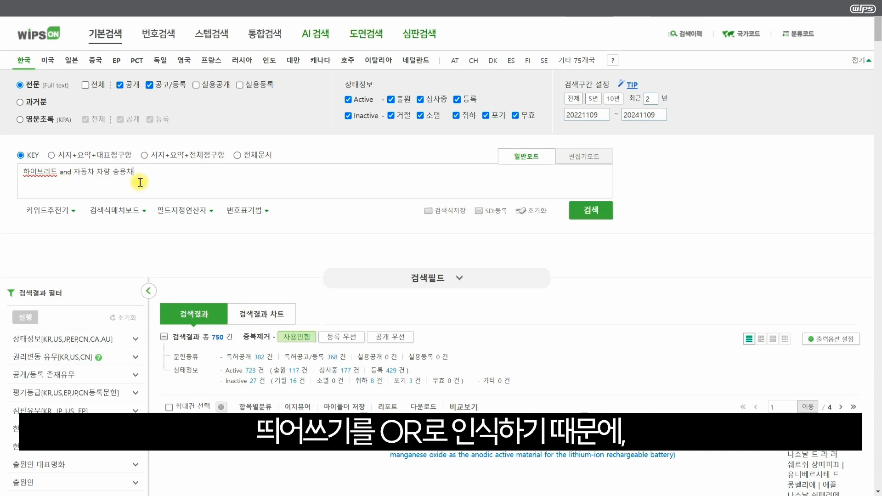
click(580, 211)
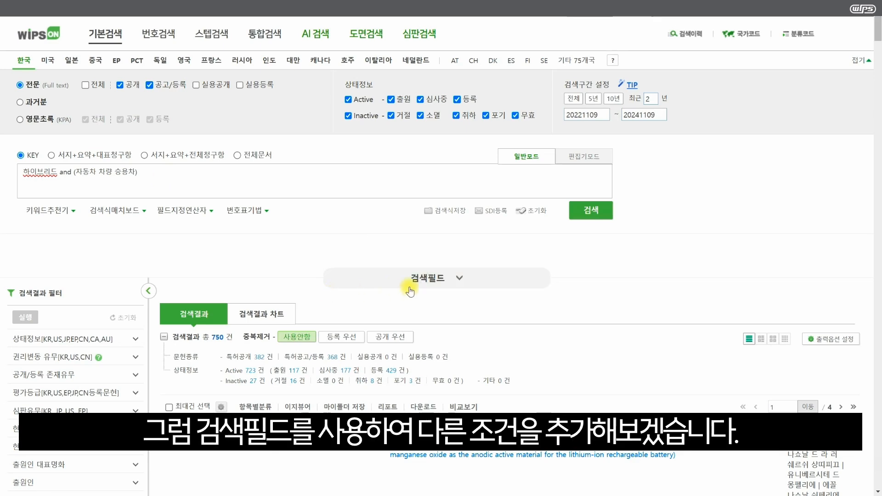
Expand the search fields and add the applicant field 출원인 / 출원인 고유번호 (AP) to the search form
click(460, 280)
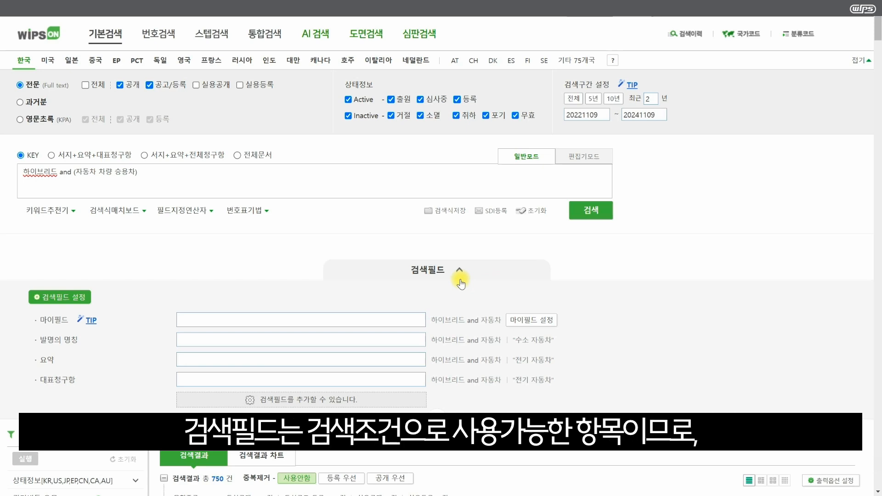
click(83, 299)
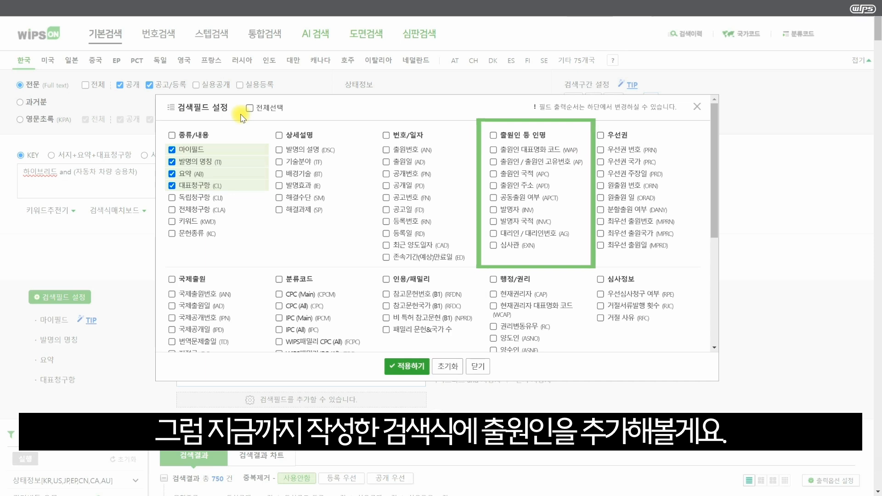
click(493, 162)
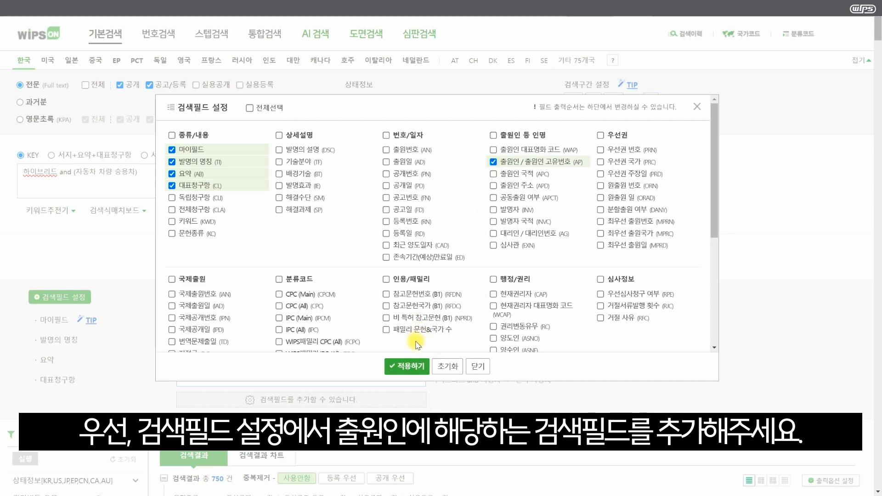
click(407, 366)
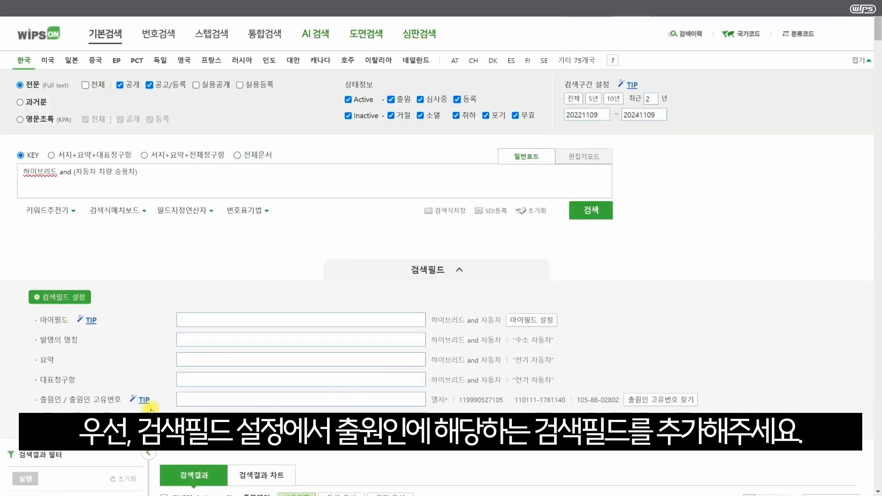
Enter 현대자동차 as the applicant condition and run the search
click(203, 403)
text(현대자동차)
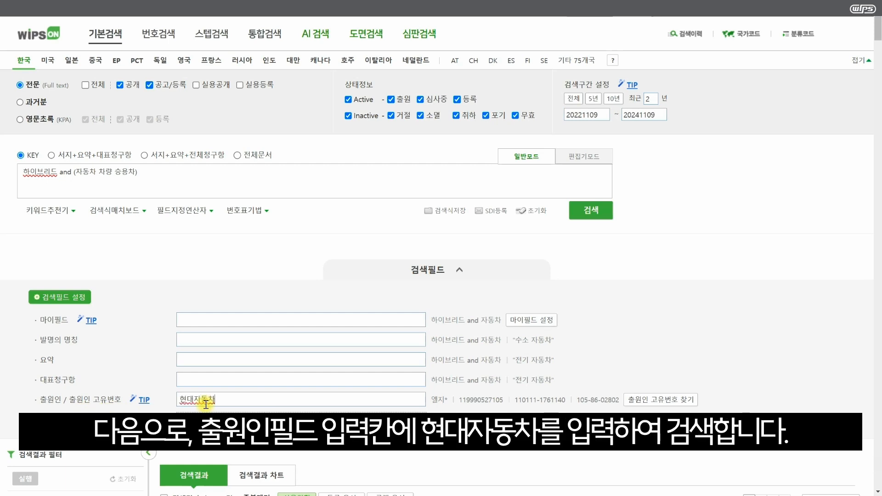
click(584, 214)
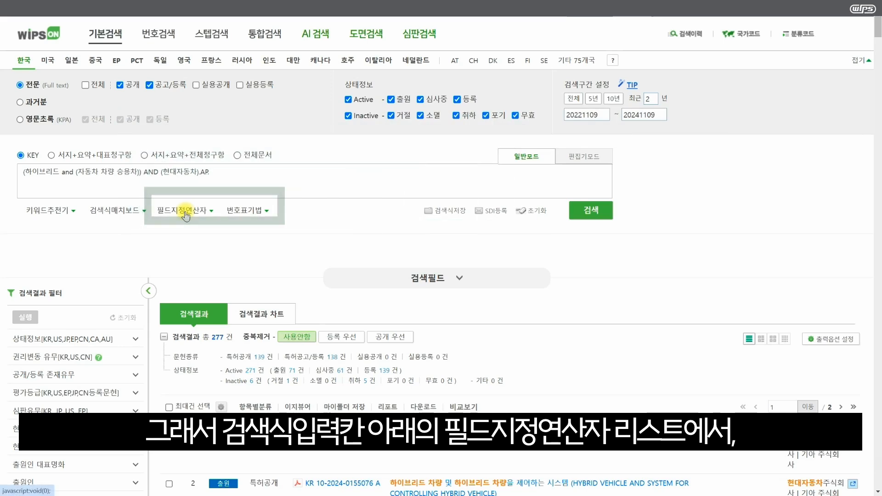
Look up the operator for 분할출원 여부 in the 필드지정연산자 list
click(184, 210)
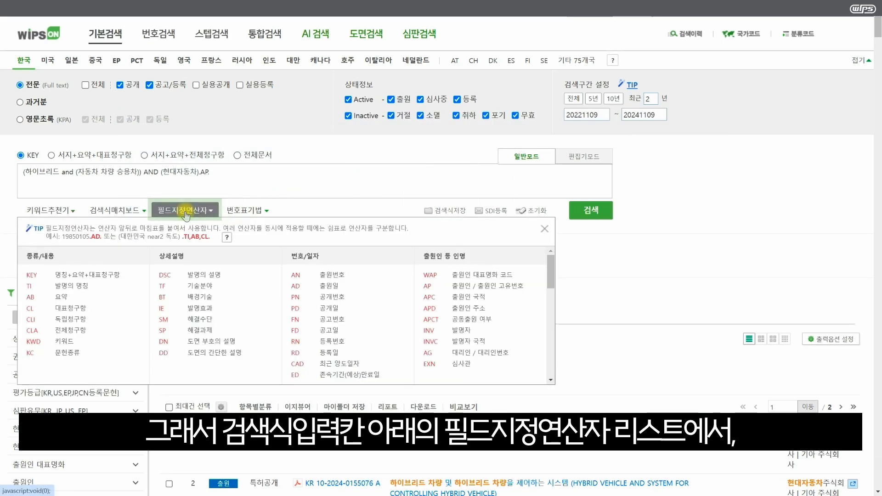
drag(549, 264, 550, 304)
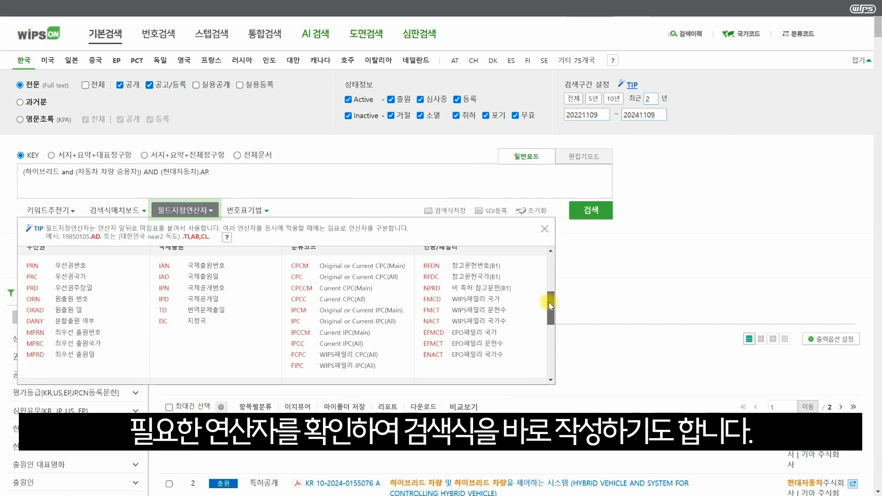
drag(550, 304, 549, 303)
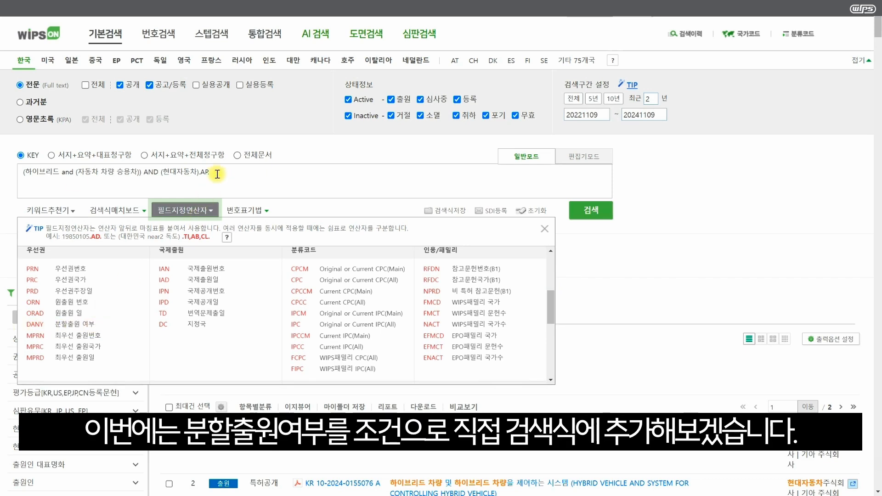
Wrap the whole existing query in parentheses, append "and (Y).DANY." to require divisional applications, and run the search
click(24, 173)
text(()
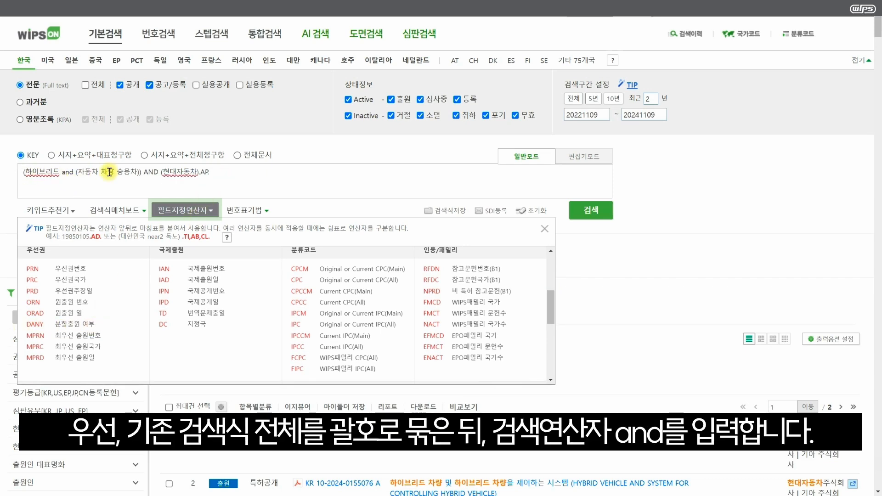
click(234, 172)
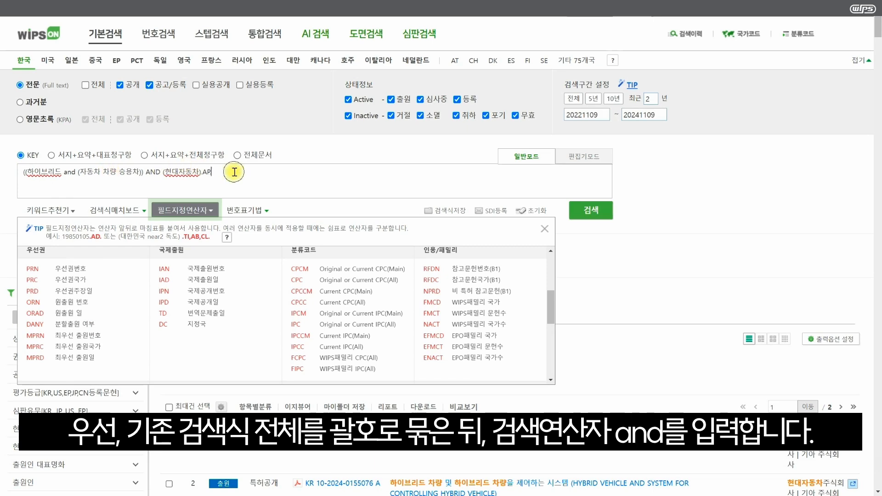
text() and)
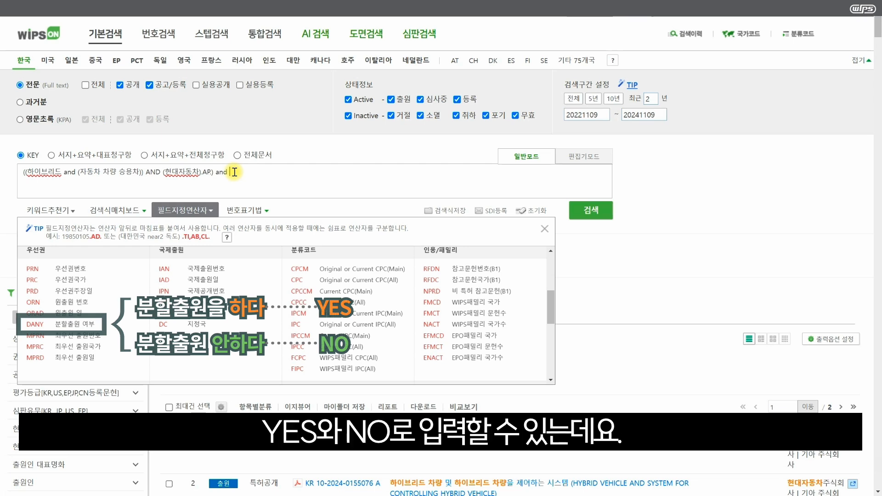
text((Y).DANY)
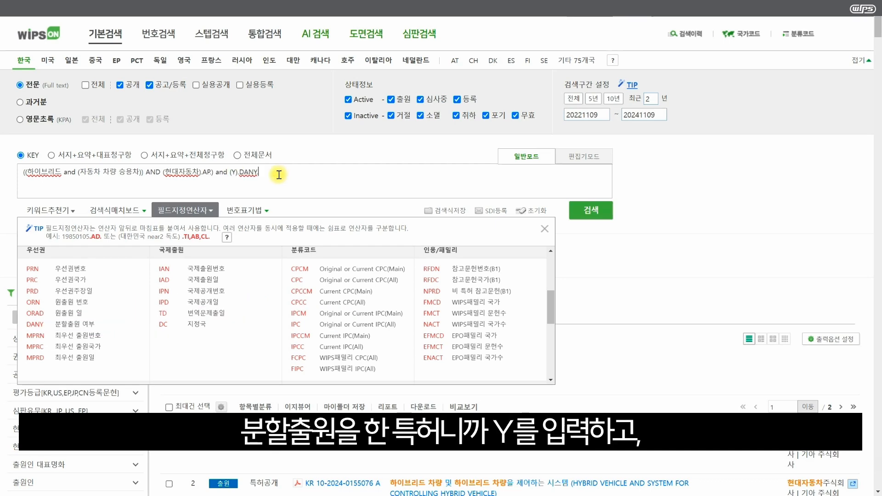
click(601, 215)
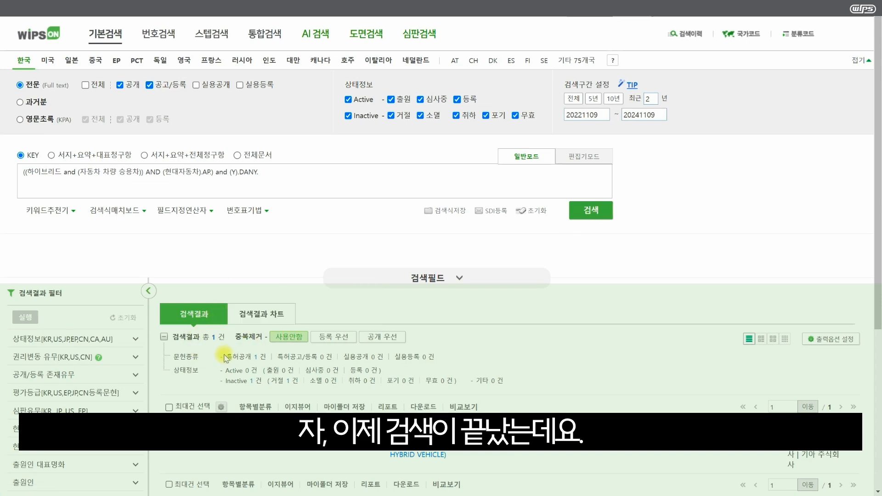